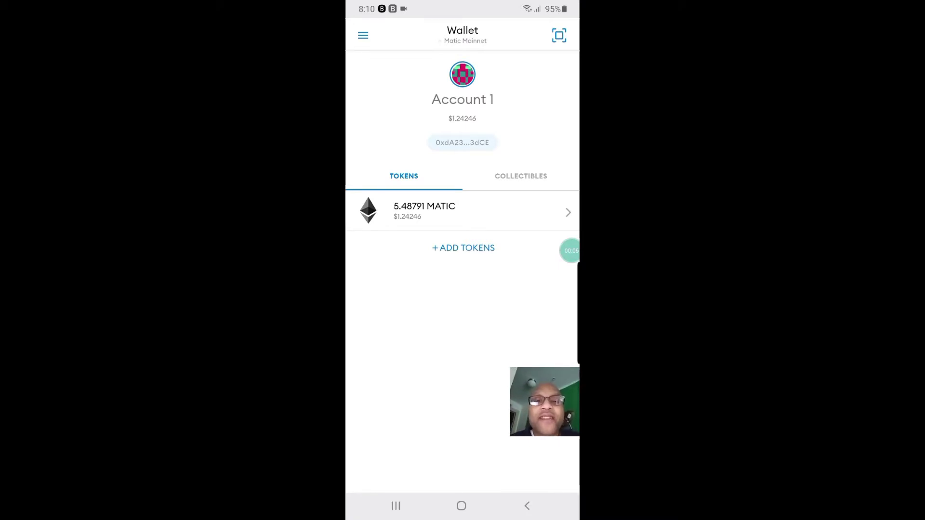
# Switch the wallet network to Ethereum Main Network and bring up the side drawer menu.
pyautogui.click(463, 35)
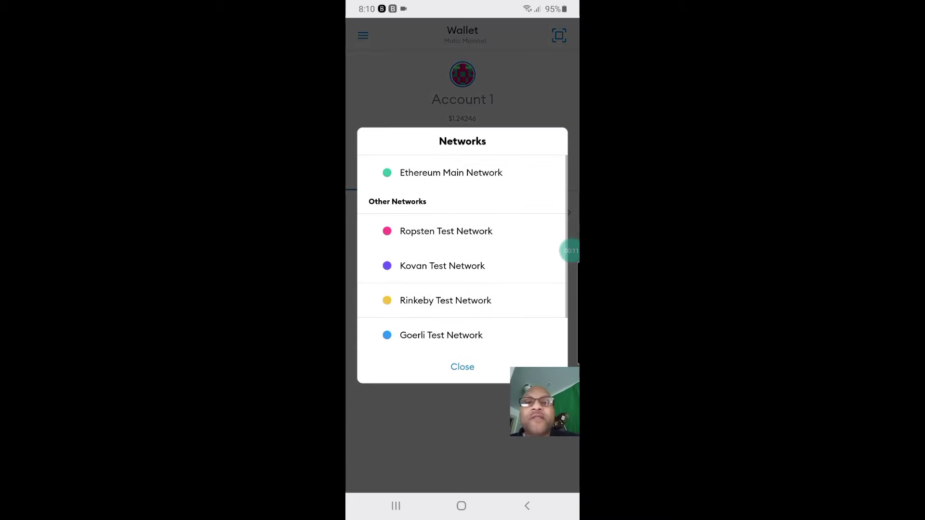
pyautogui.click(450, 172)
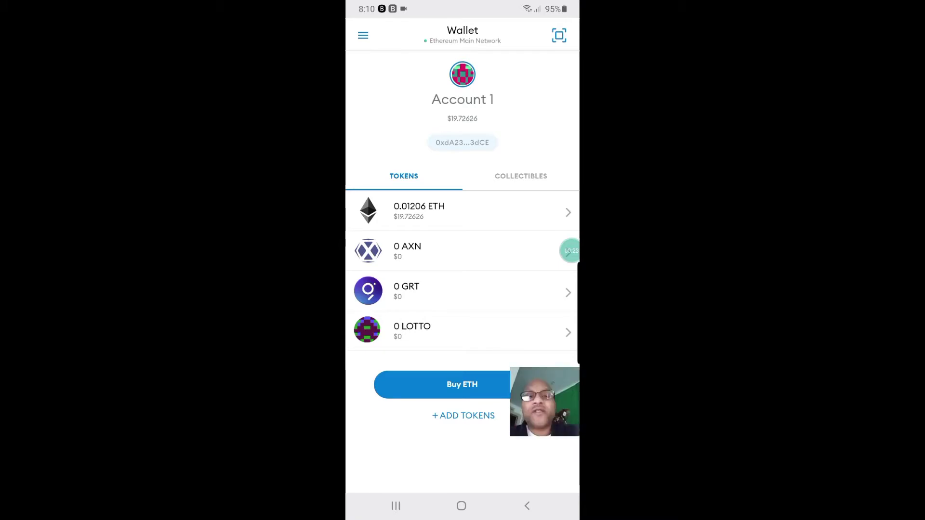
pyautogui.click(362, 35)
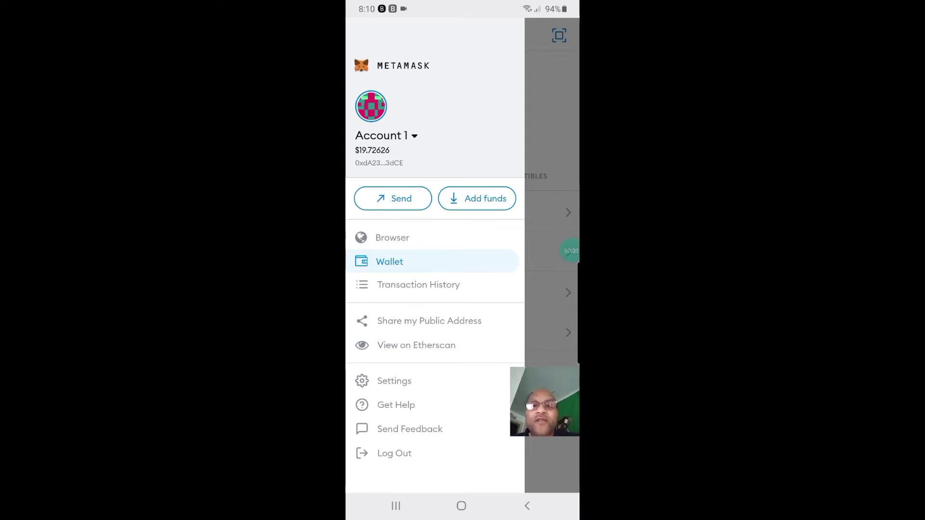
# Go to Settings > Networks to list the saved networks, including Matic Mainnet.
pyautogui.click(394, 381)
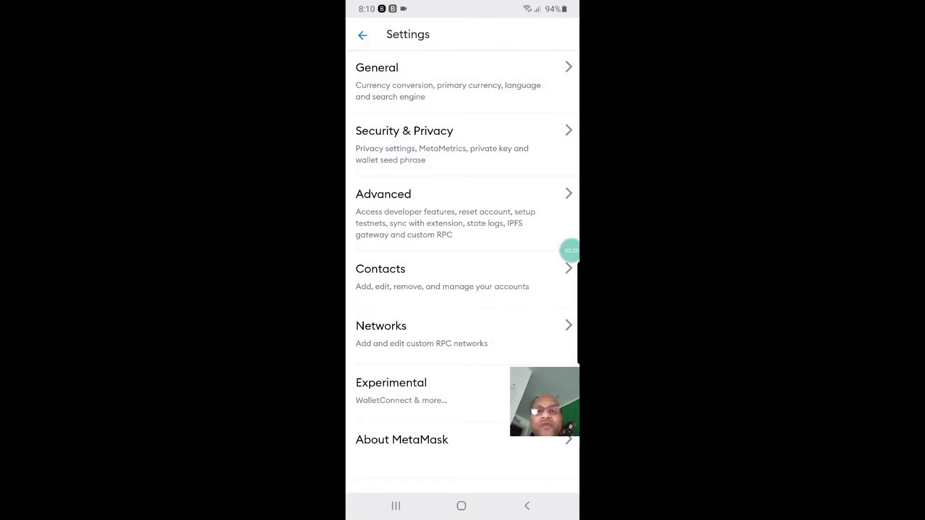
pyautogui.click(381, 333)
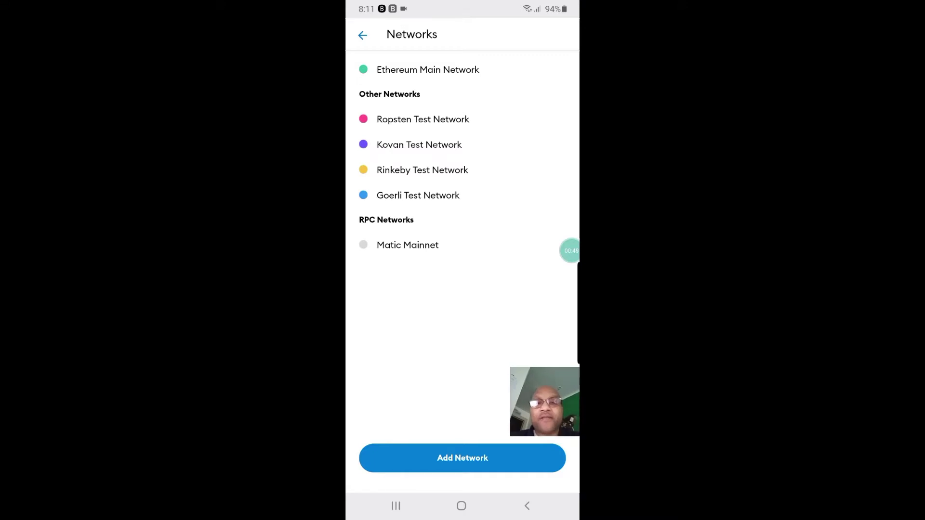
# Open the Matic Mainnet entry to review its RPC URL, chain ID 137, MATIC symbol and explorer URL.
pyautogui.click(407, 245)
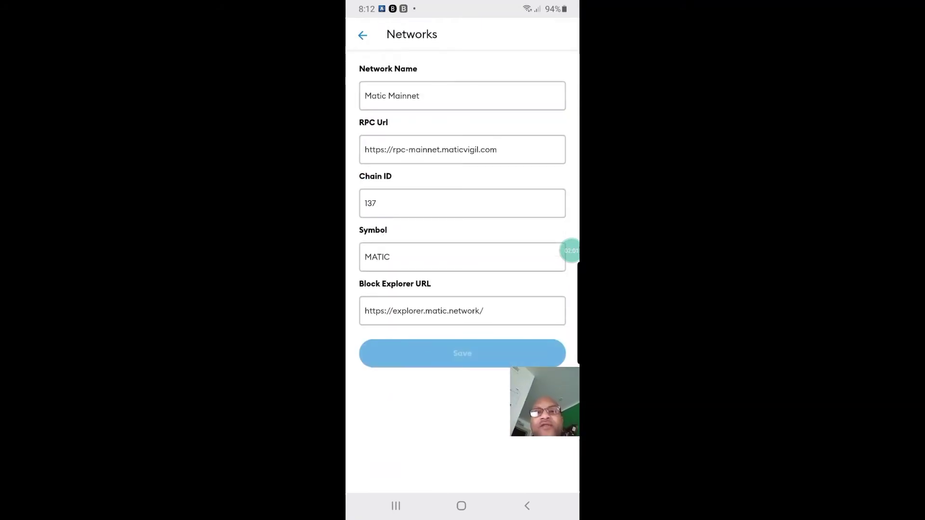
# Leave the Matic Mainnet details unsaved and return through Settings to the wallet screen.
pyautogui.click(362, 35)
pyautogui.click(362, 35)
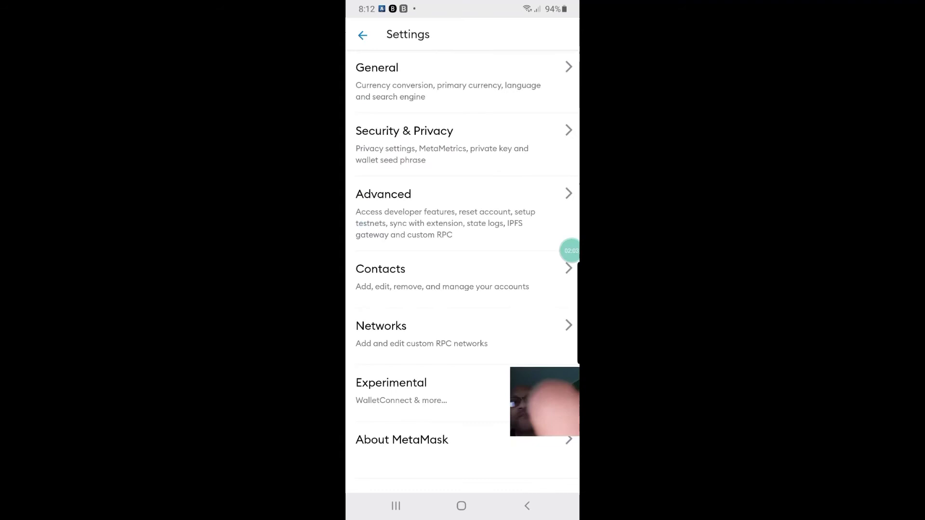
pyautogui.click(361, 34)
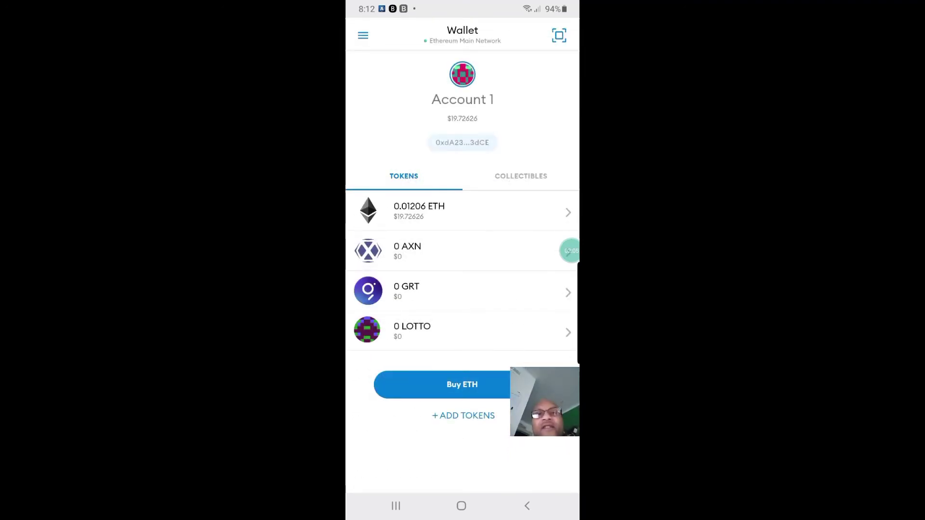
# Switch the wallet to Matic Mainnet, showing its 5.48791 MATIC balance.
pyautogui.click(462, 36)
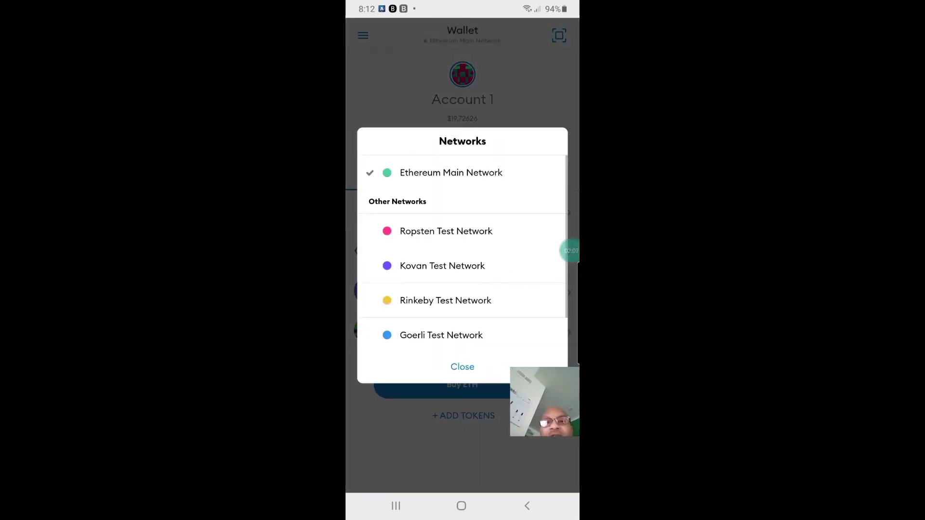
pyautogui.click(446, 288)
pyautogui.scroll(-1, 463, 270)
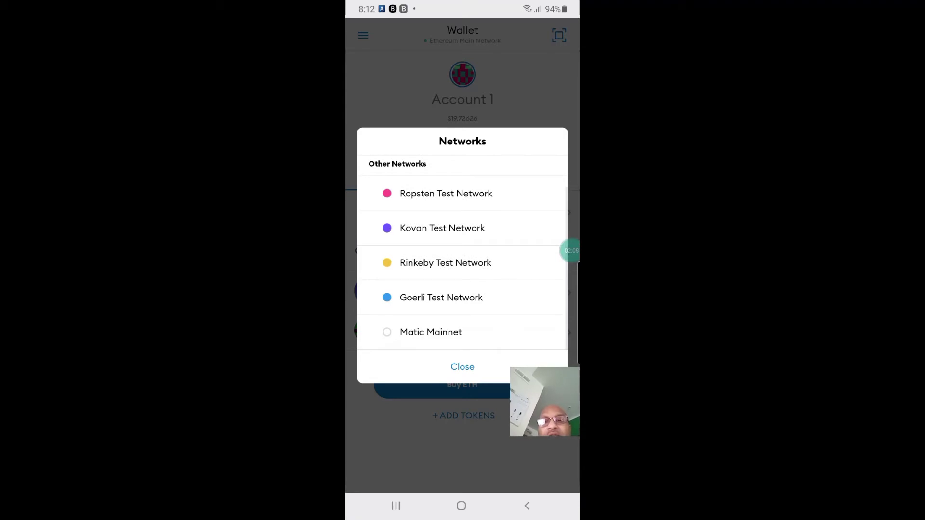
pyautogui.click(430, 332)
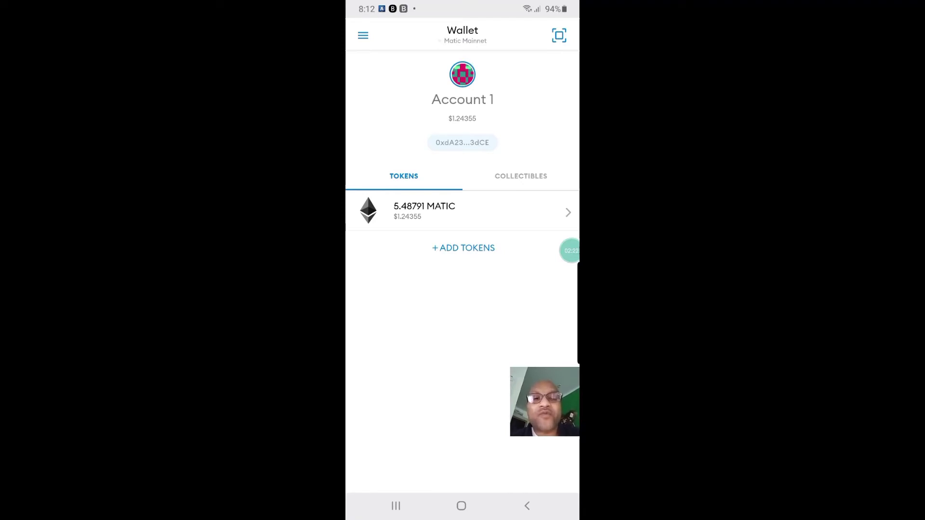
pyautogui.click(570, 250)
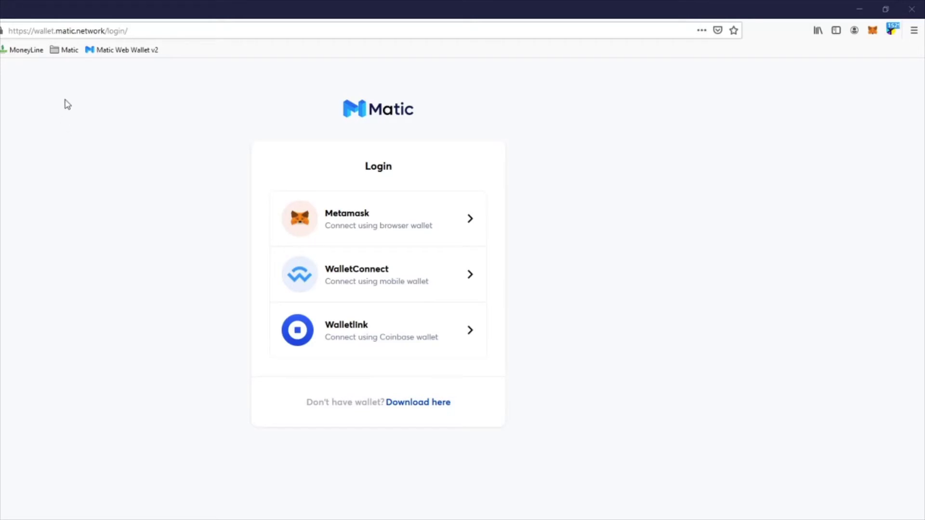
# Log in to Matic Web Wallet via MetaMask, unlocking with the wallet password and signing the request.
pyautogui.click(452, 233)
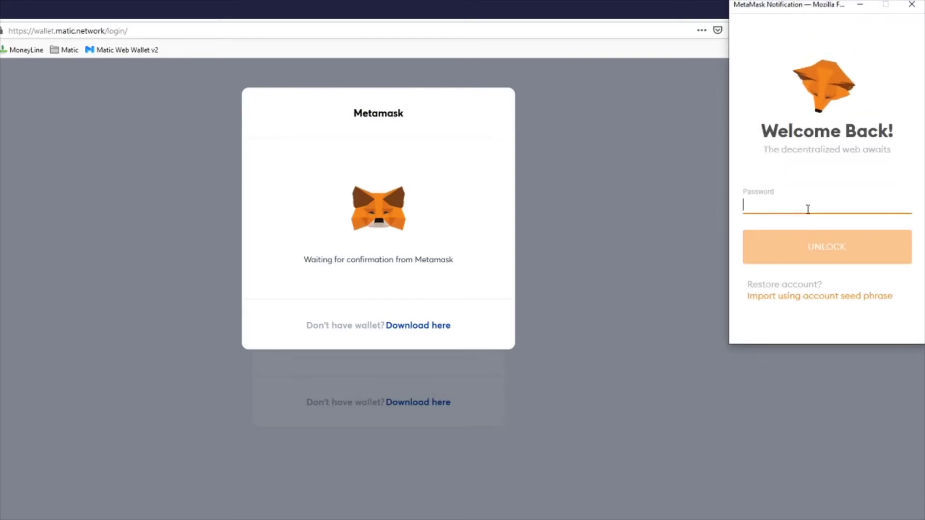
pyautogui.write('*********')
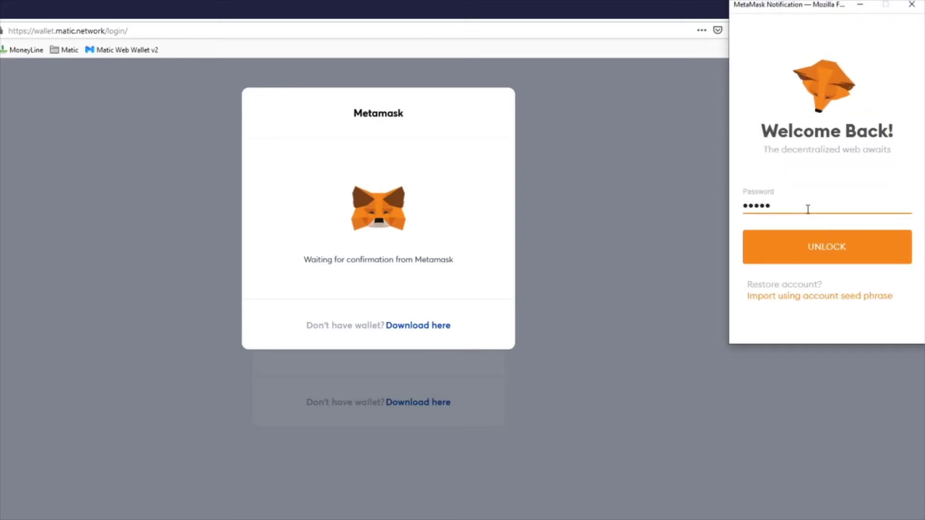
pyautogui.press('Return')
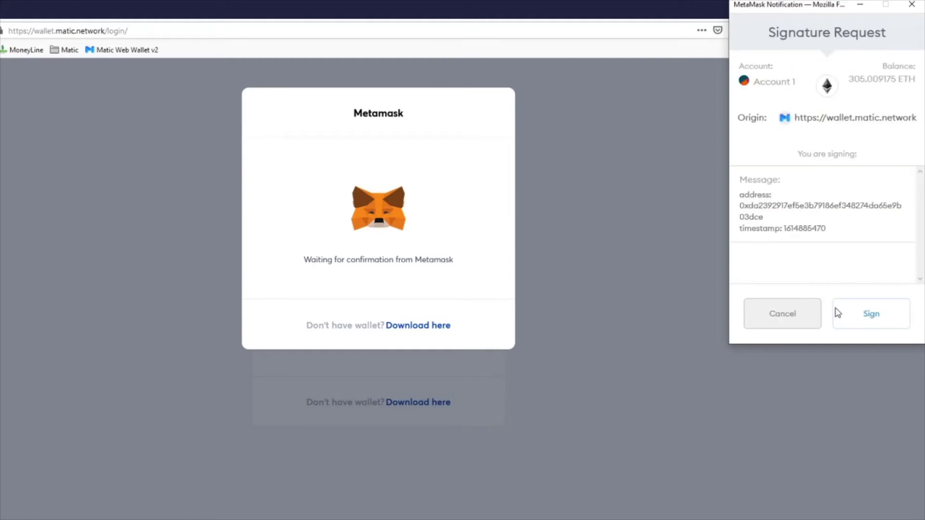
pyautogui.click(857, 318)
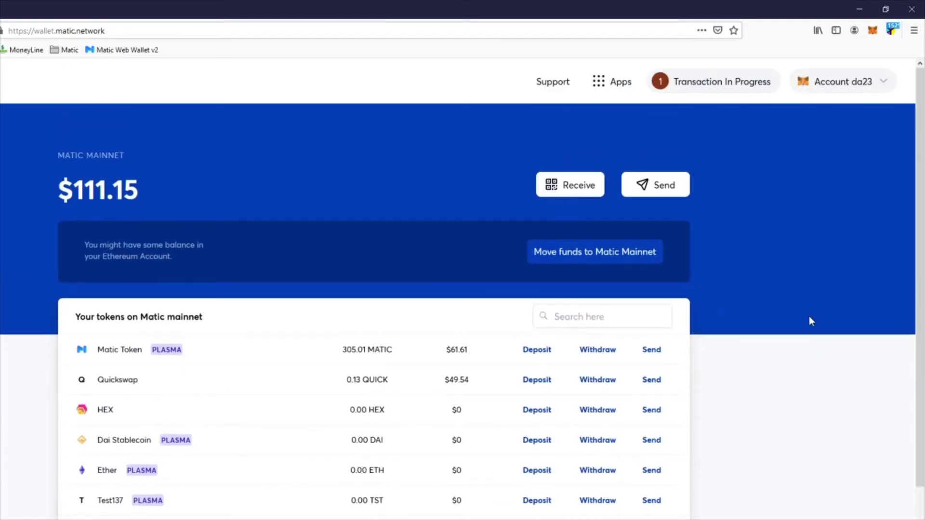
# Open the MetaMask extension on Ethereum Mainnet to view the 0.1048 ETH balance and token list.
pyautogui.click(872, 30)
pyautogui.click(818, 62)
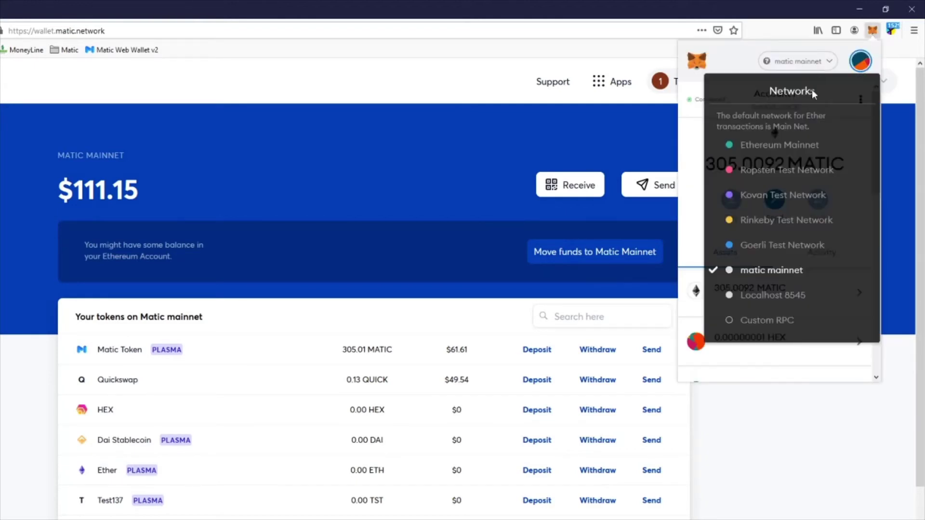
pyautogui.click(770, 144)
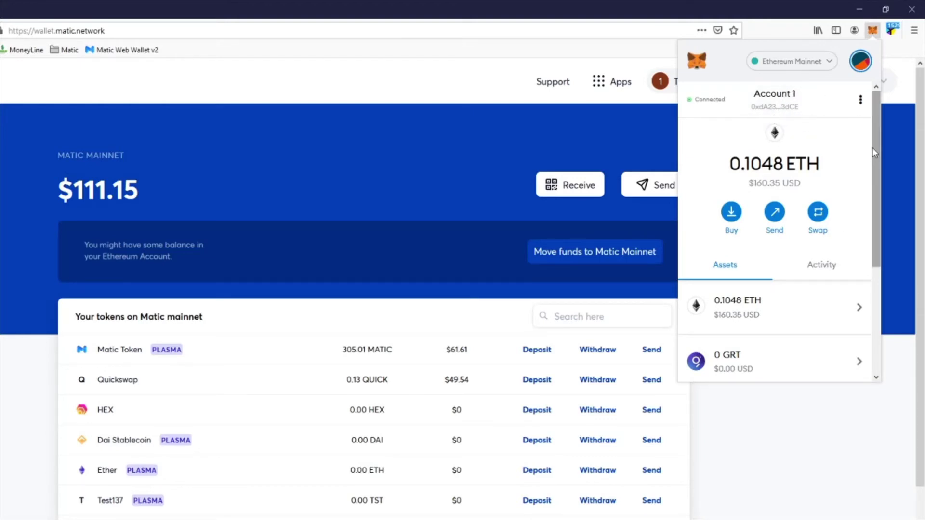
pyautogui.moveTo(873, 168); pyautogui.dragTo(879, 262)
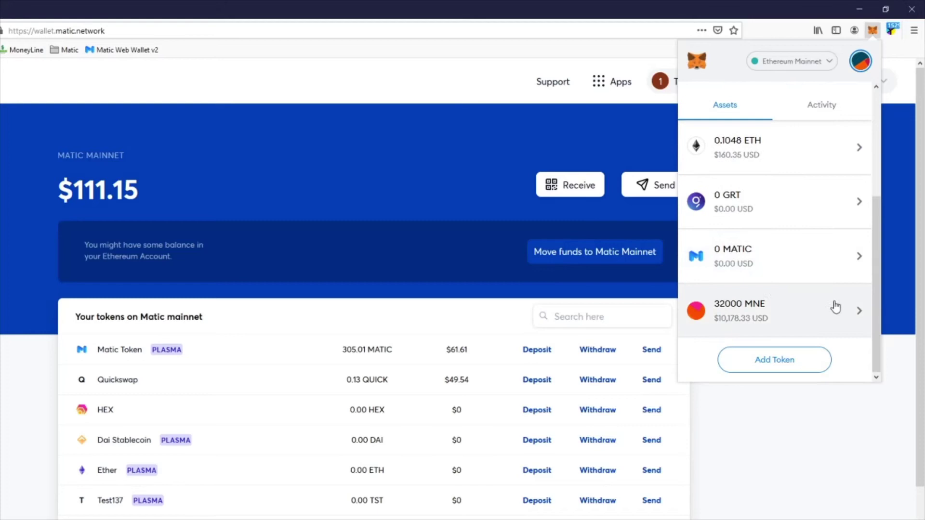
pyautogui.moveTo(875, 312); pyautogui.dragTo(874, 253)
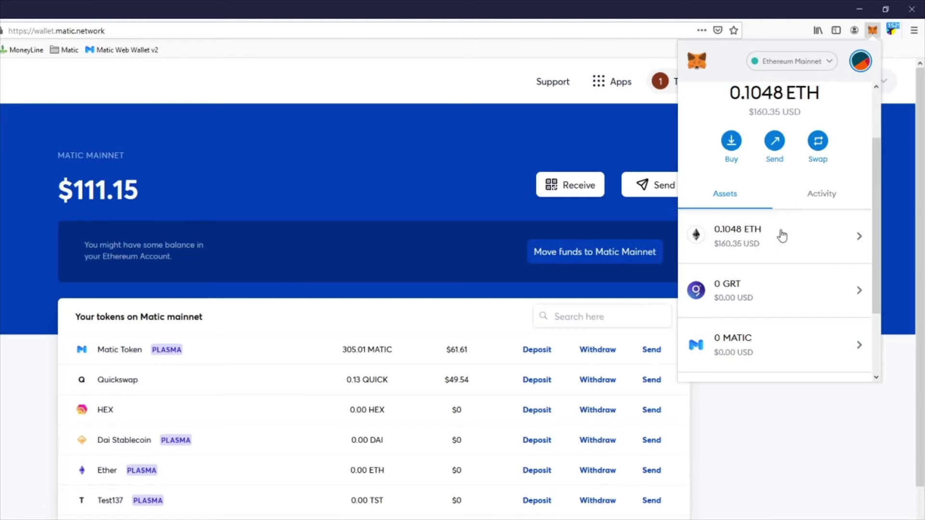
# Change the MetaMask popup's network to matic mainnet, showing 305.0092 MATIC, then close the popup.
pyautogui.click(821, 61)
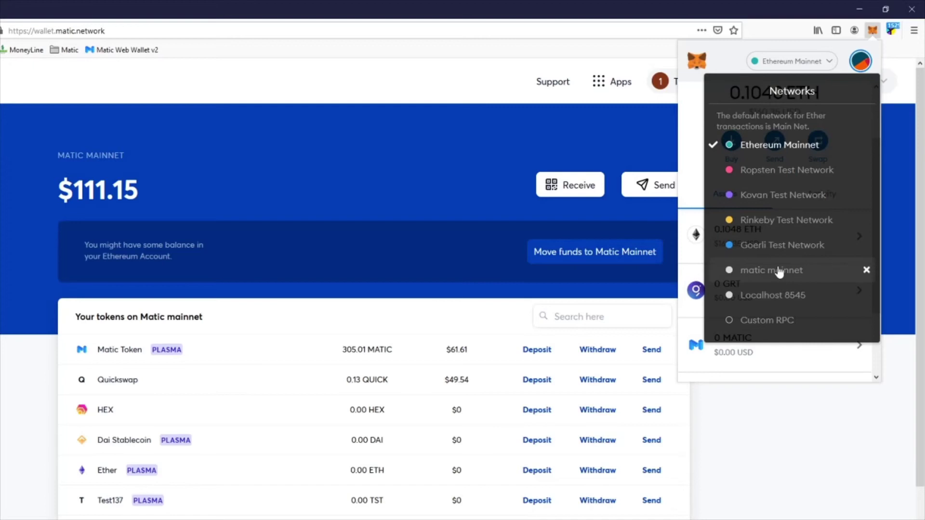
pyautogui.click(827, 61)
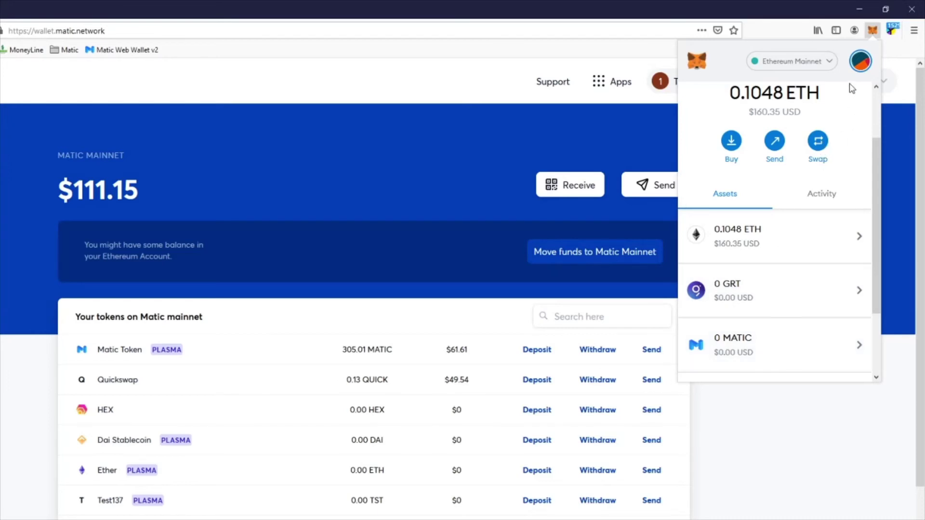
pyautogui.click(828, 62)
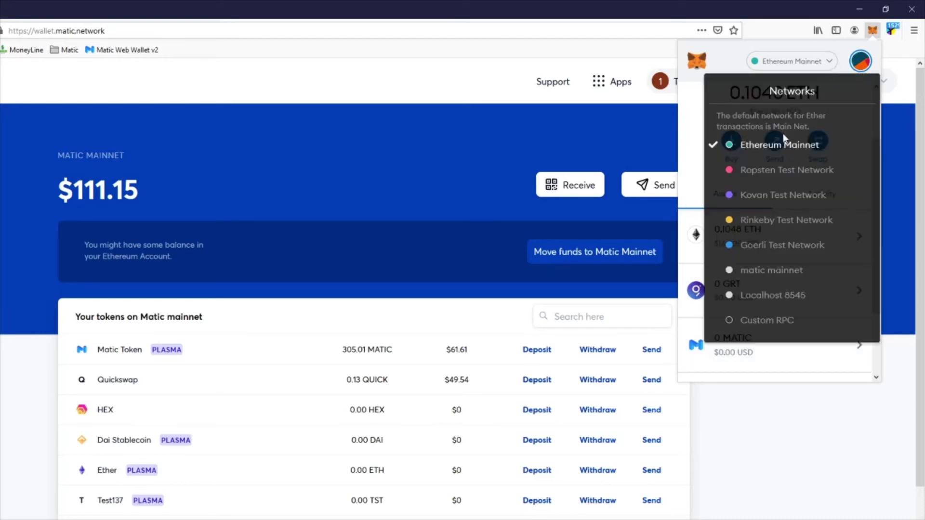
pyautogui.click(769, 273)
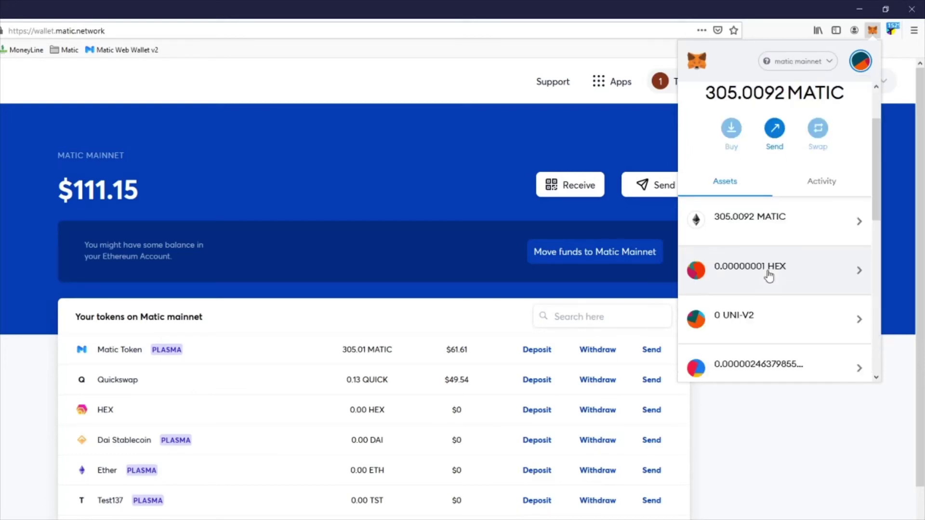
pyautogui.moveTo(876, 188); pyautogui.dragTo(877, 134)
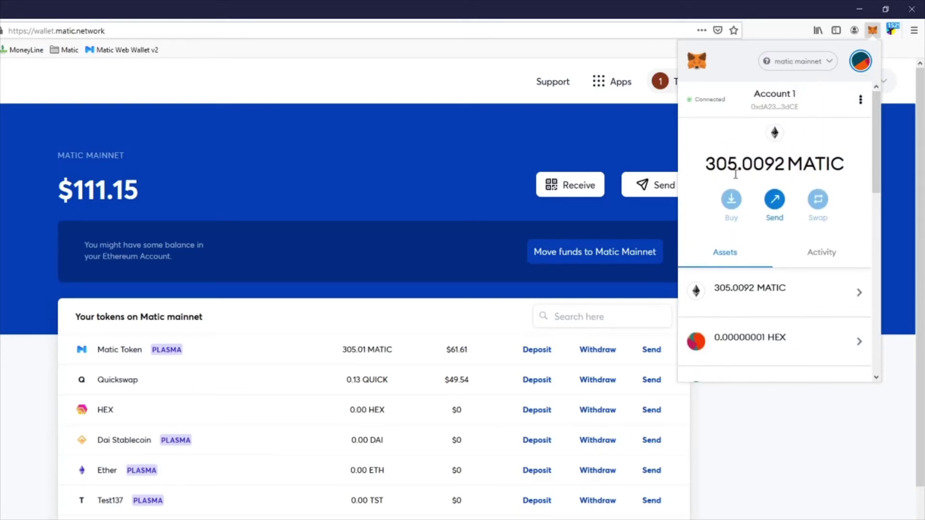
pyautogui.click(498, 121)
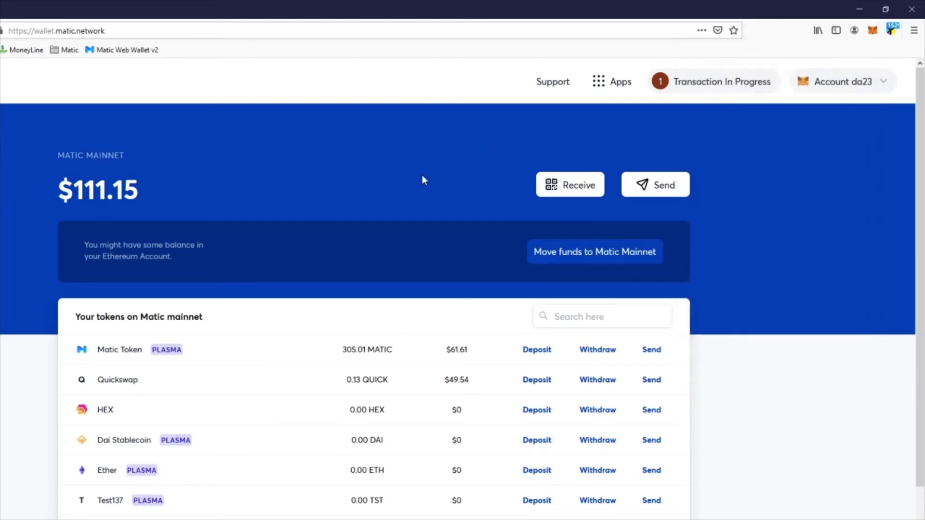
# Start a Move funds to Matic Mainnet transfer with Matic Token selected and the MAX amount.
pyautogui.click(597, 253)
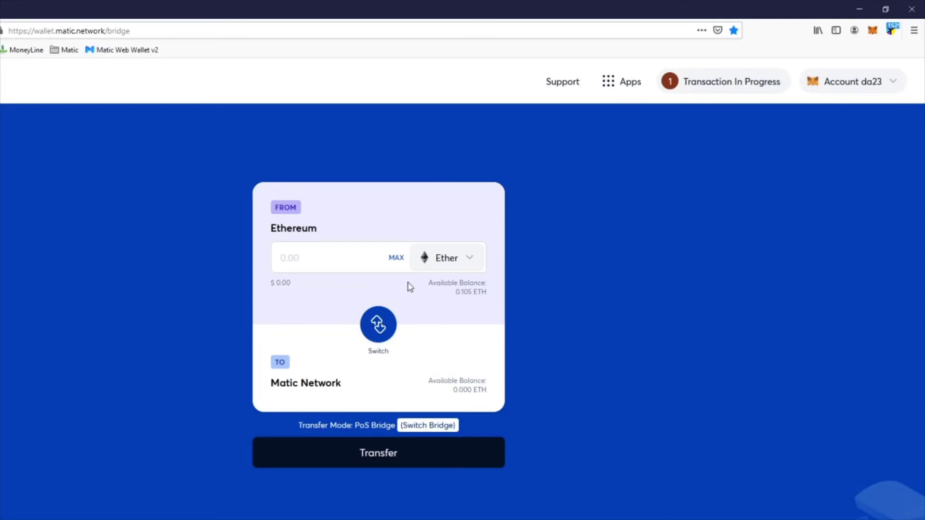
pyautogui.click(470, 258)
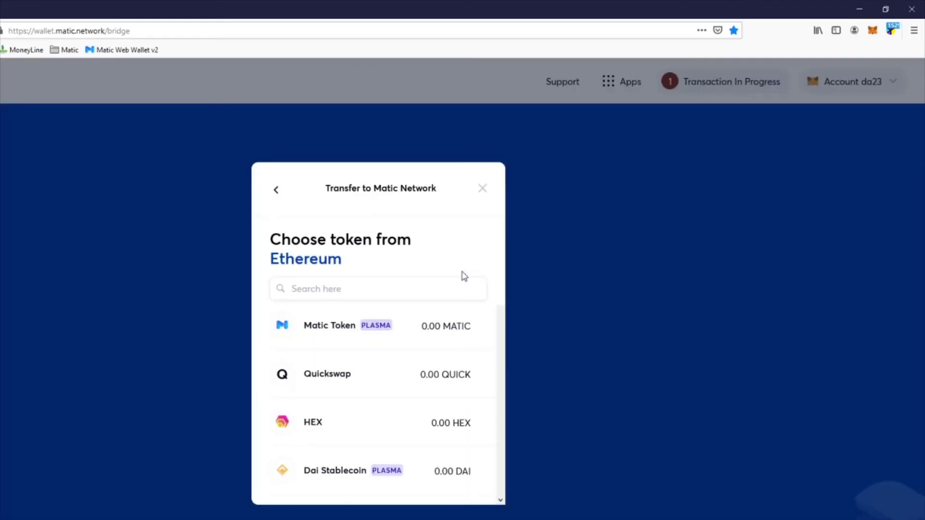
pyautogui.click(322, 333)
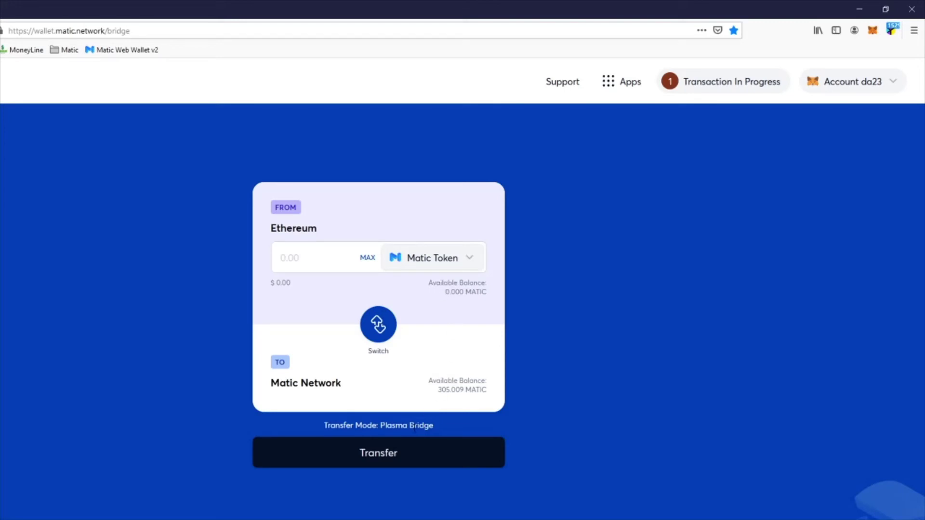
pyautogui.click(367, 260)
pyautogui.click(872, 30)
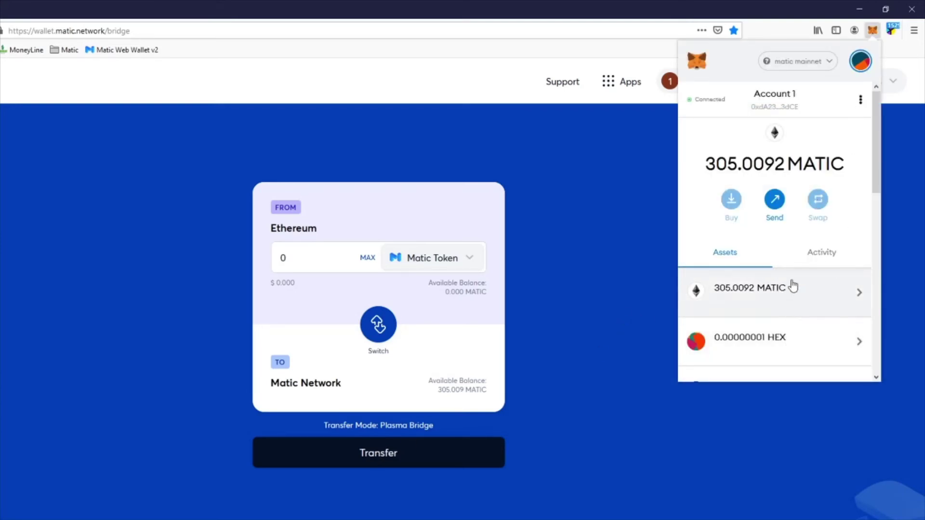
pyautogui.click(872, 30)
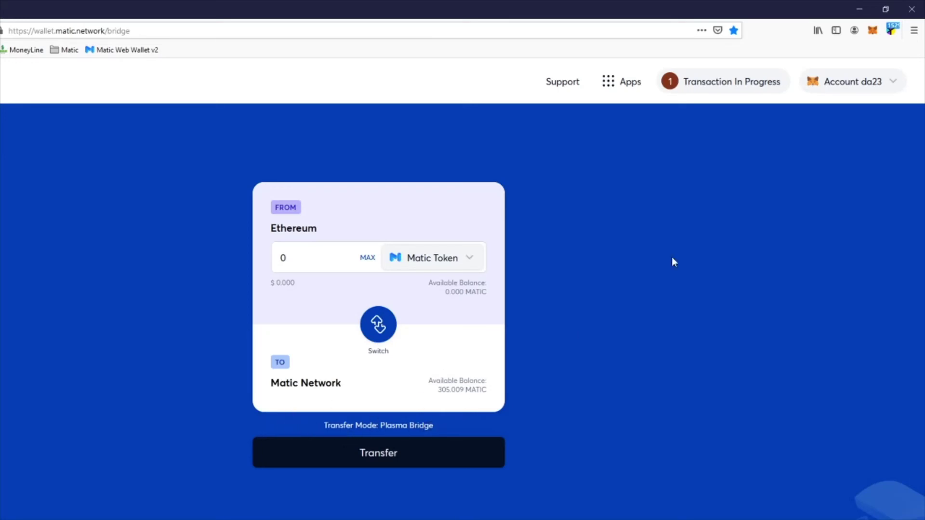
pyautogui.click(872, 32)
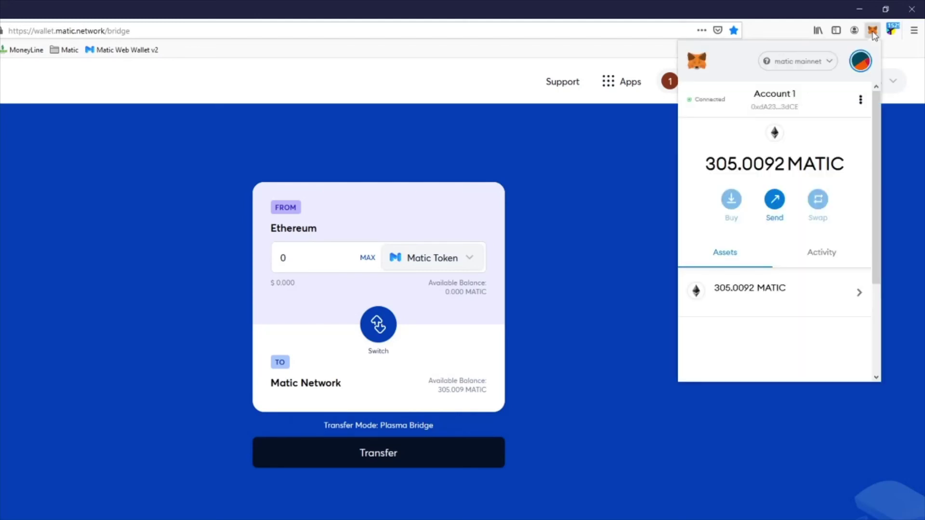
pyautogui.click(825, 63)
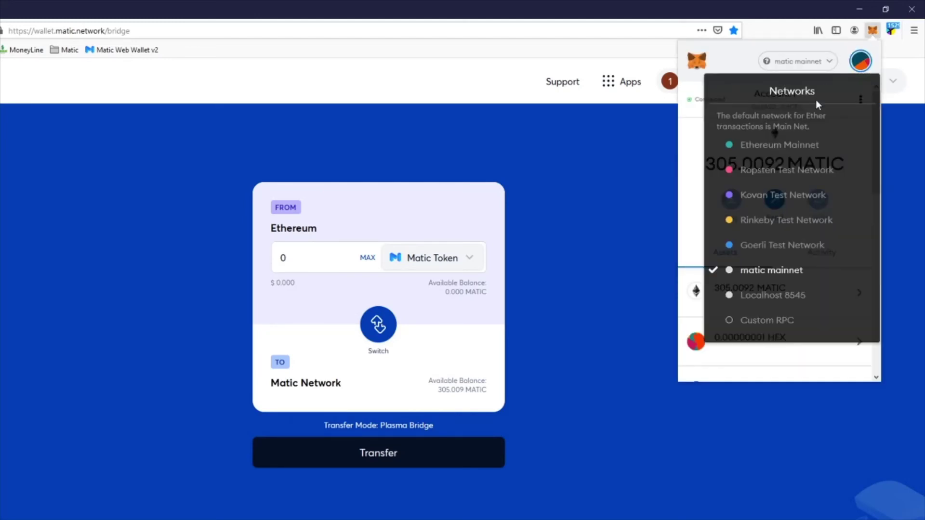
pyautogui.click(788, 149)
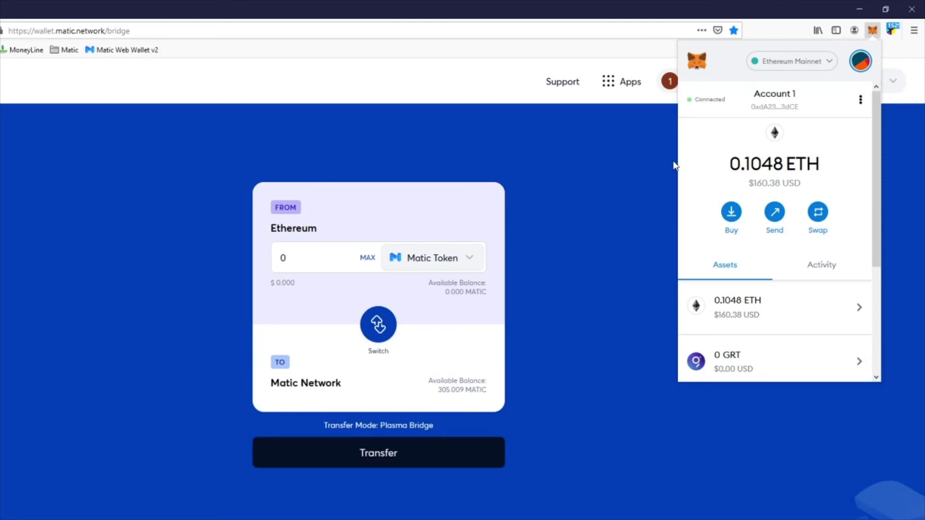
pyautogui.click(873, 32)
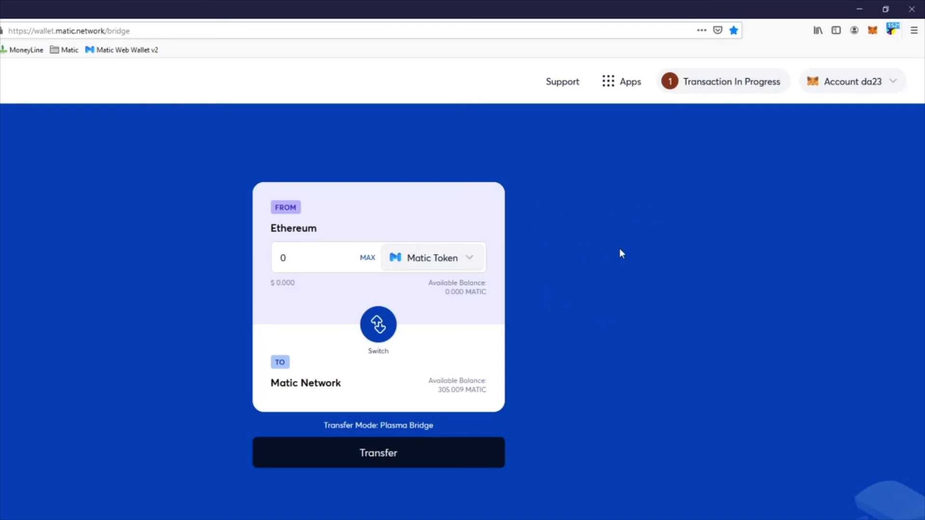
pyautogui.click(870, 31)
pyautogui.click(825, 65)
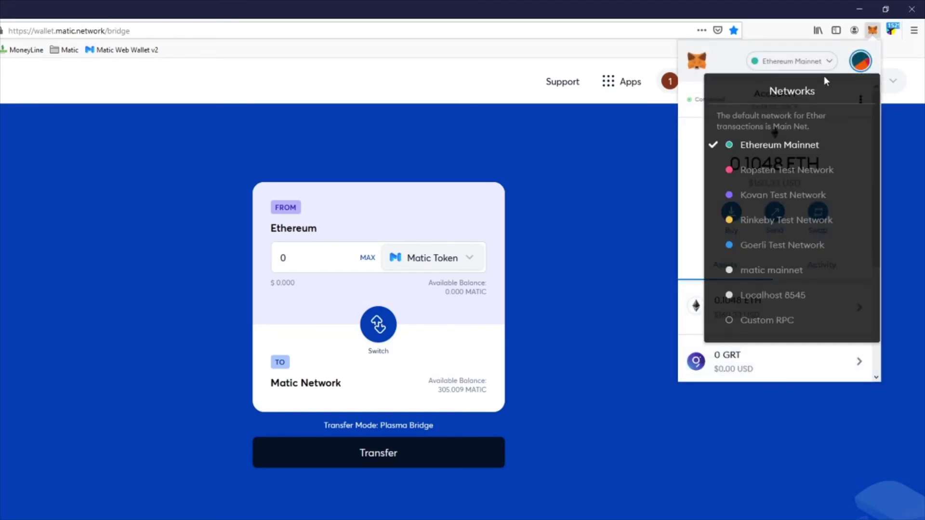
pyautogui.click(759, 270)
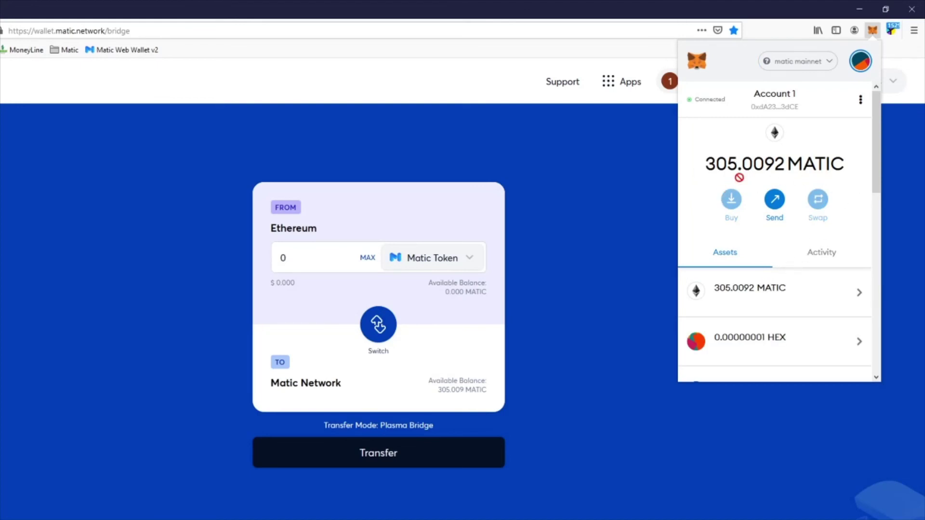
pyautogui.click(873, 35)
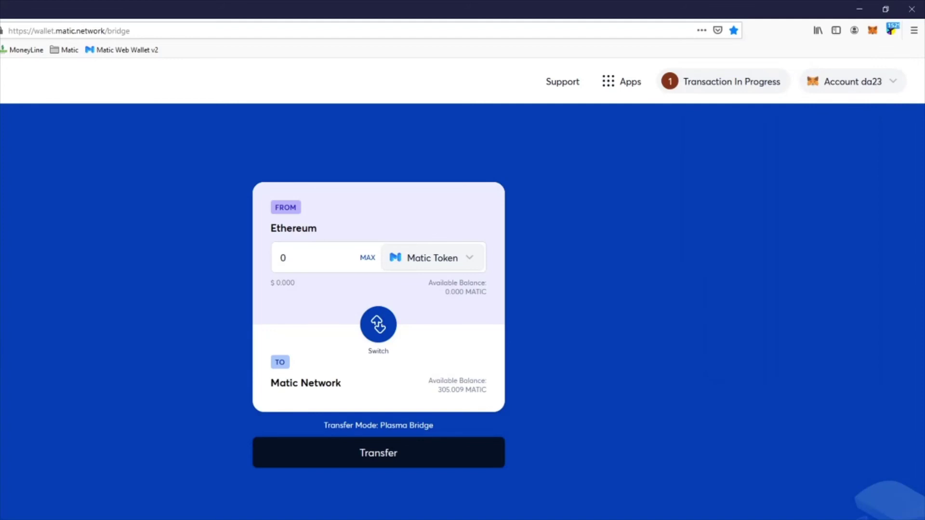